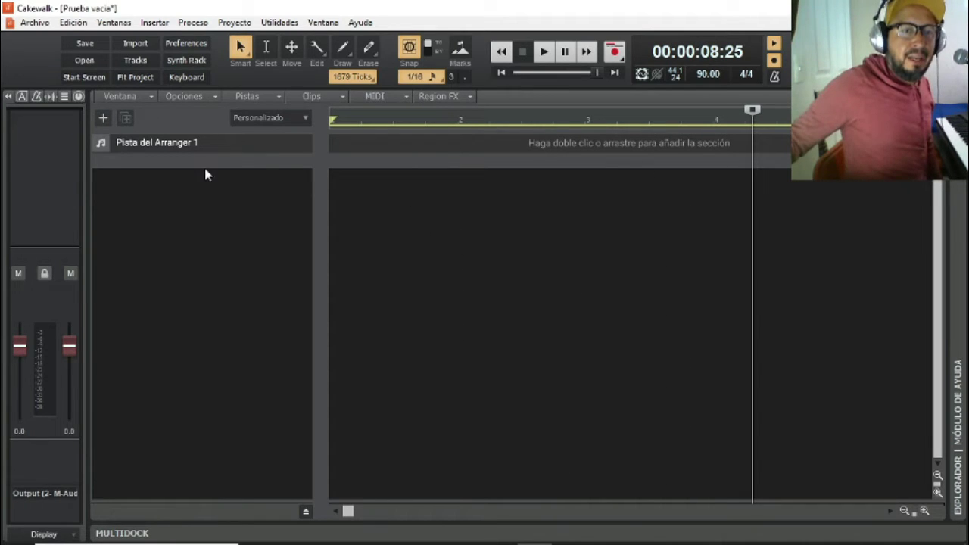
Apply the MIDI device preferences with 2- Digital Keyboard-1 enabled as both input and output.
left_click(186, 43)
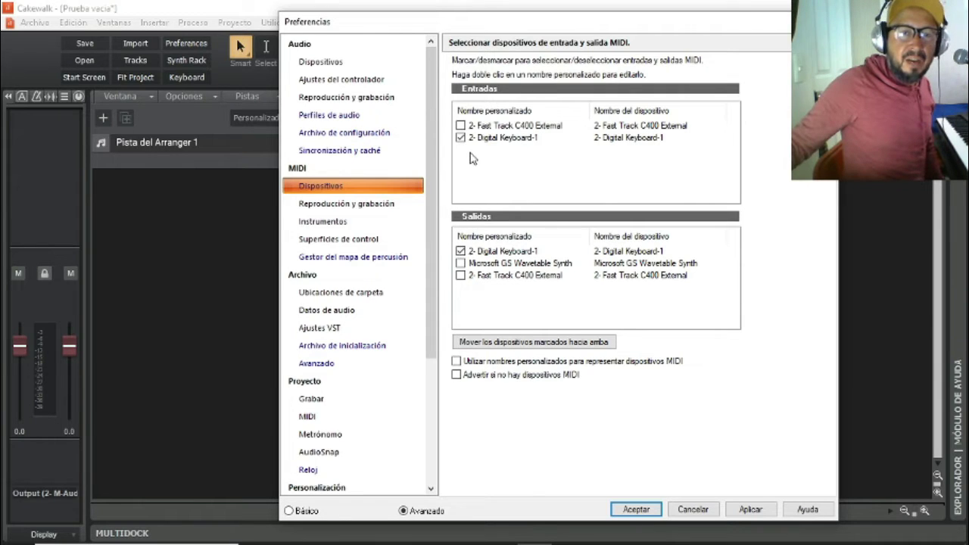
left_click(744, 508)
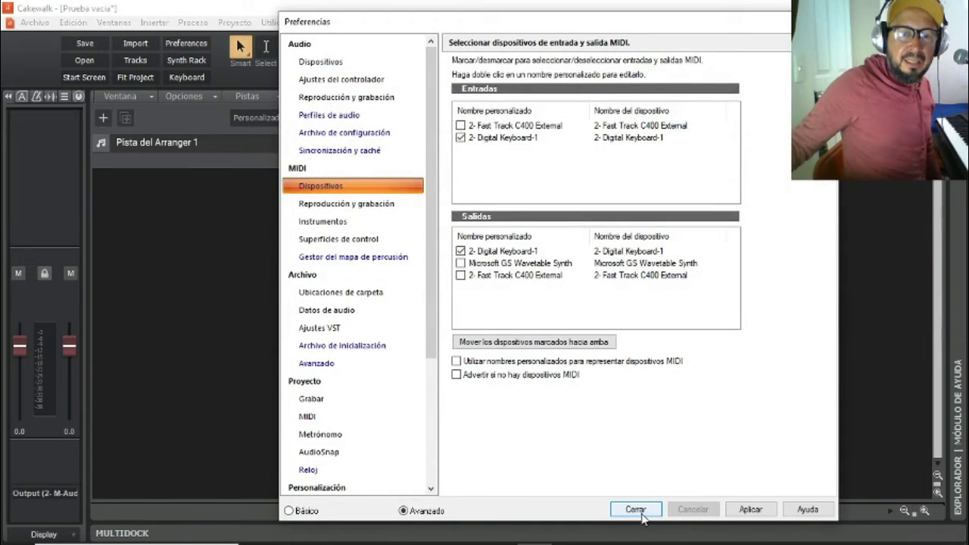
left_click(636, 511)
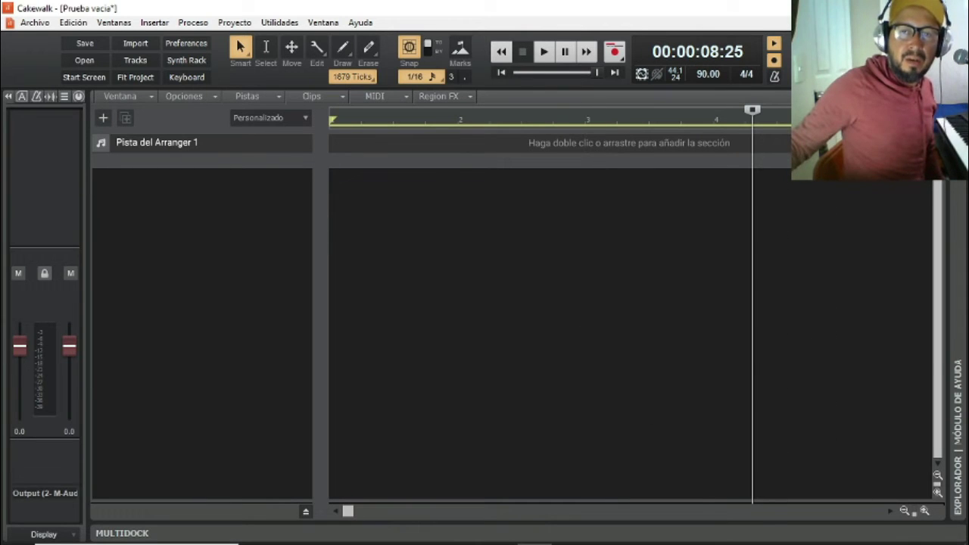
Expand the browser and show the available virtual instruments in its plug-in list.
left_click(958, 97)
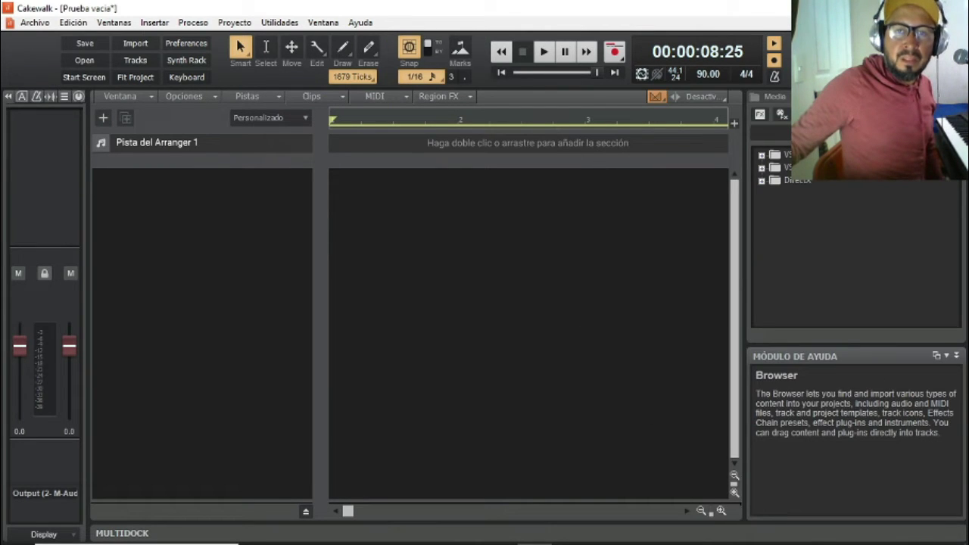
left_click(766, 118)
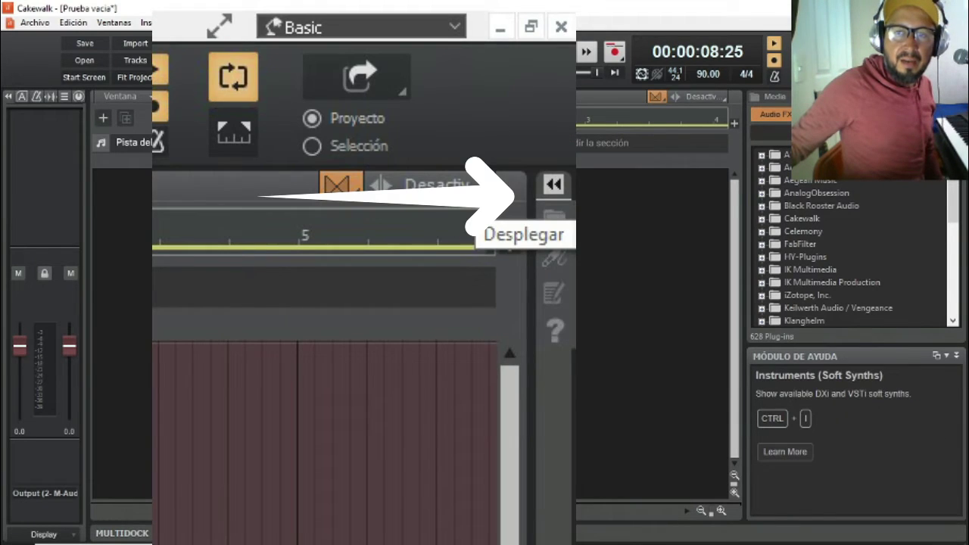
left_click(958, 97)
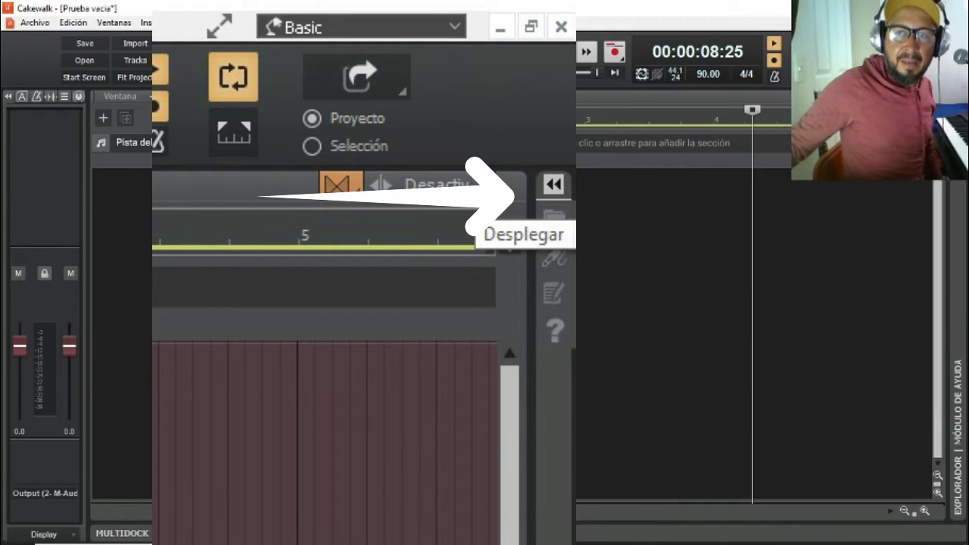
left_click(958, 97)
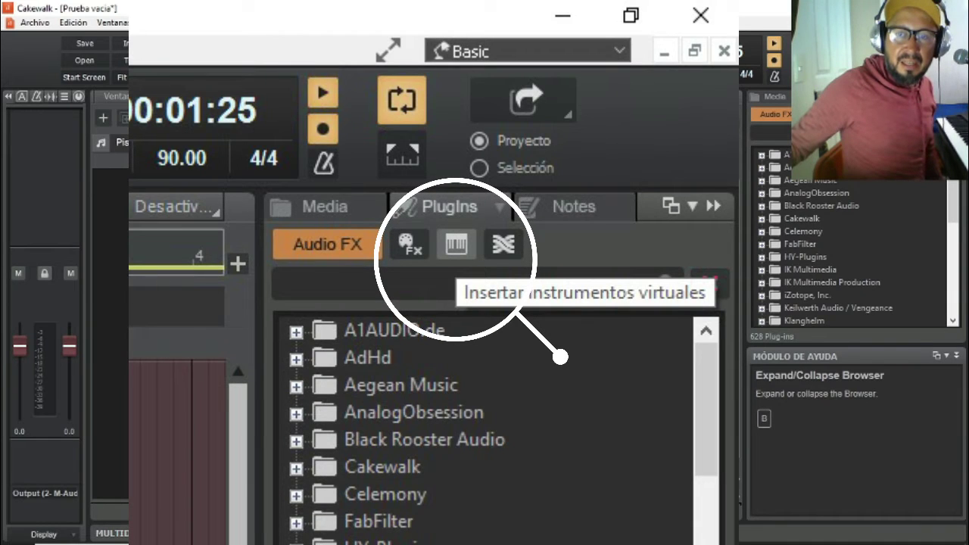
left_click(794, 113)
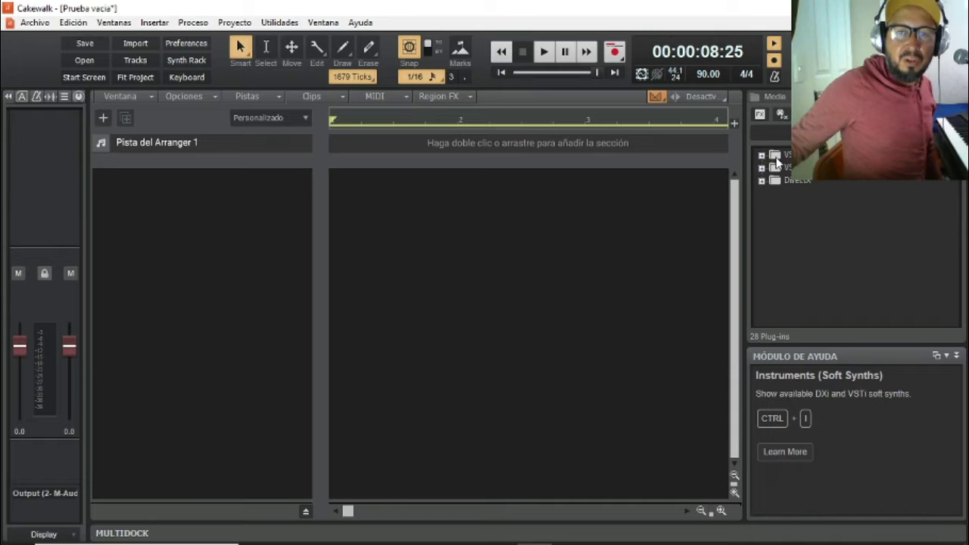
Examine which virtual instruments the VST3 and VST2 folders contain.
left_click(762, 155)
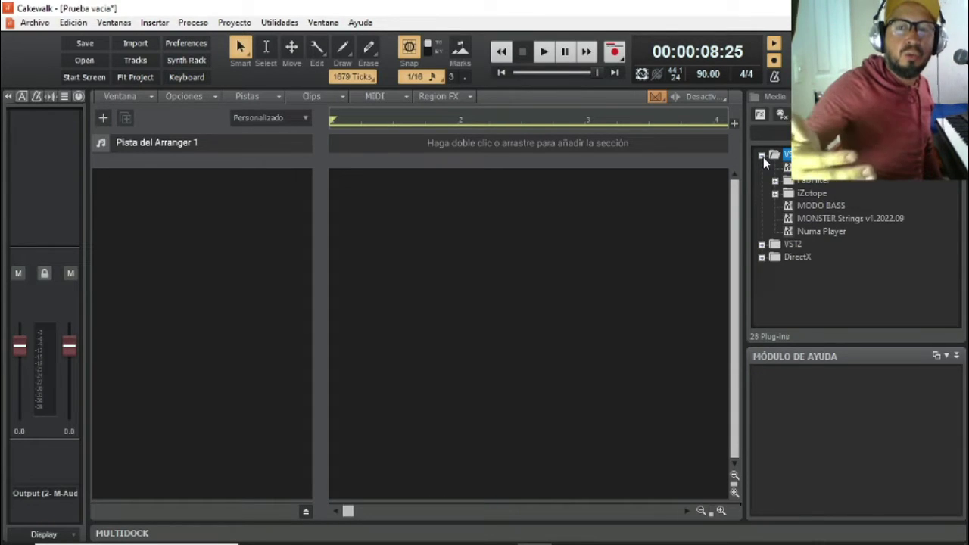
left_click(762, 156)
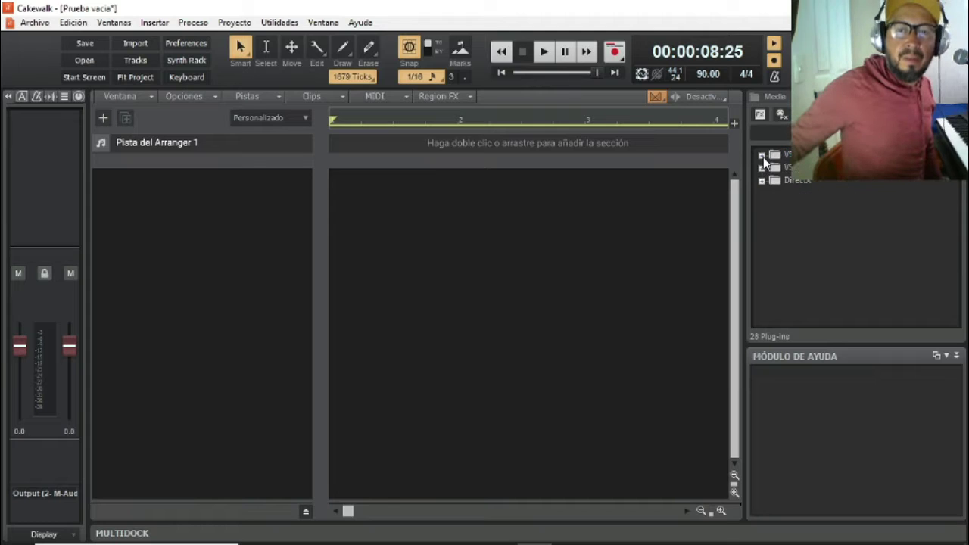
left_click(762, 155)
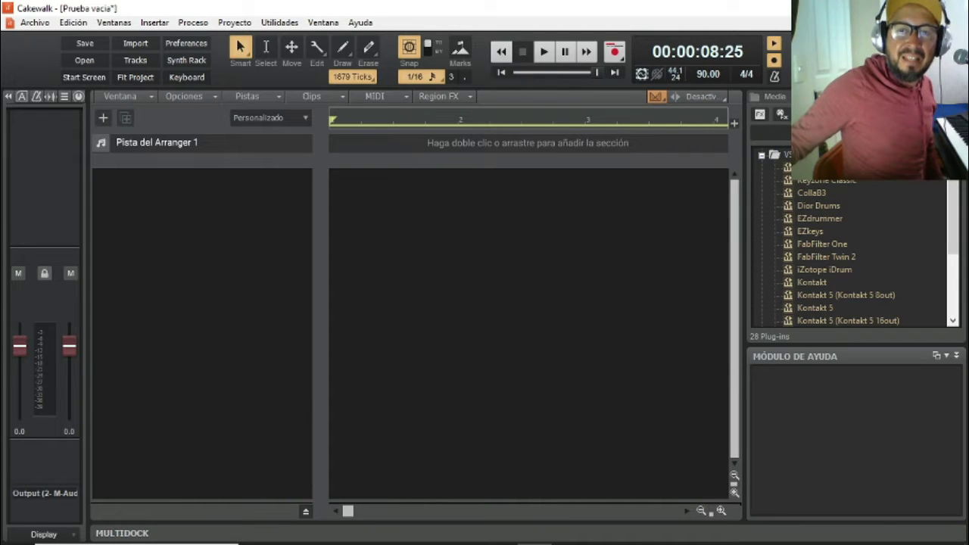
left_click(762, 156)
left_click(762, 156)
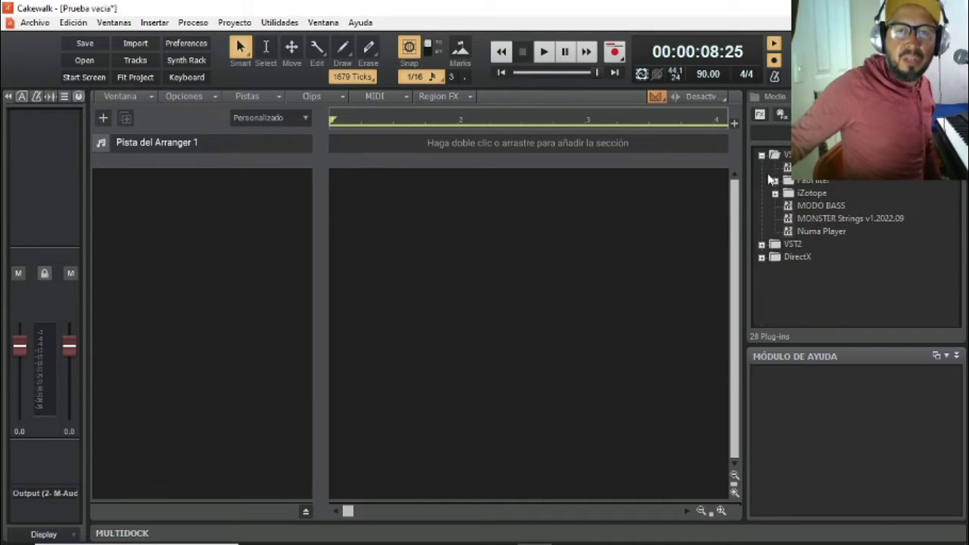
left_click(762, 156)
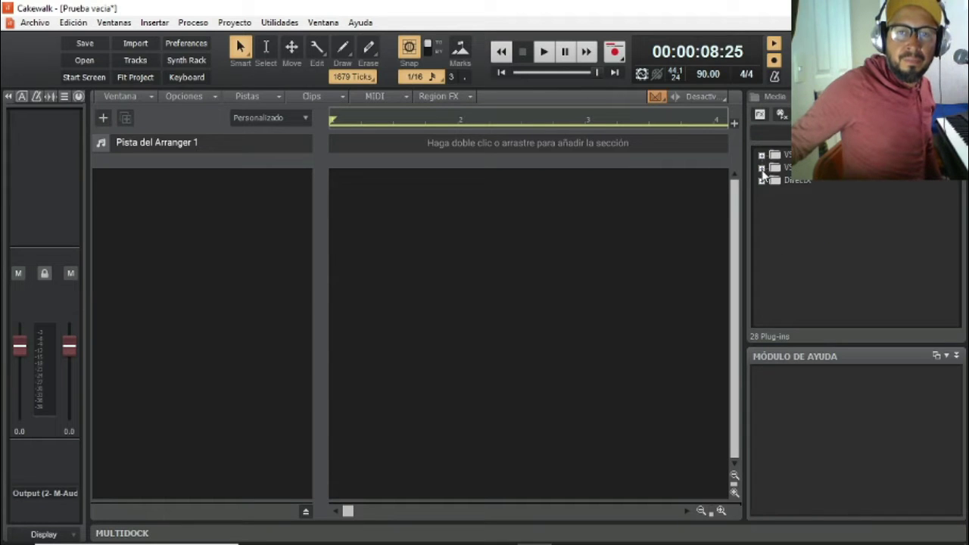
Insert Atmos 2 from the VST2 instruments into the project as a simple instrument track.
left_click(762, 156)
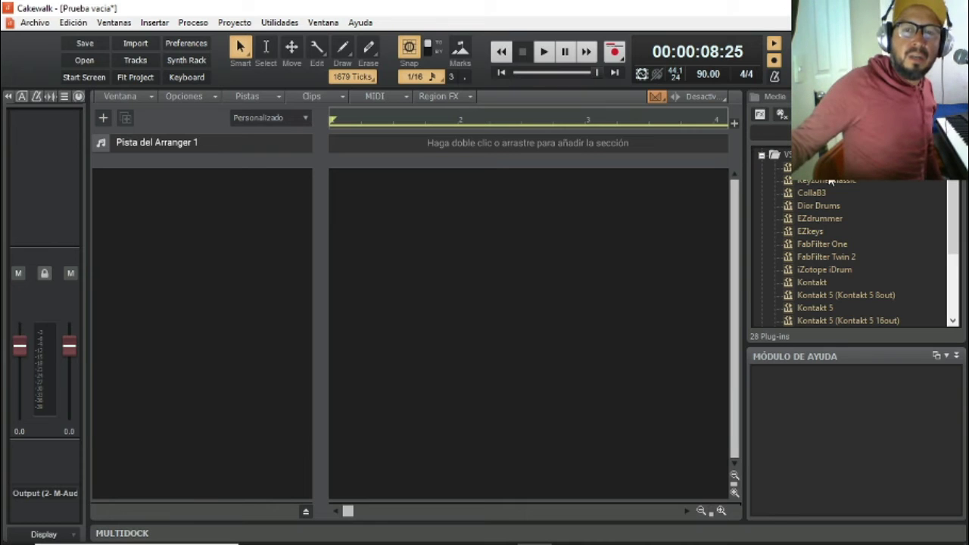
left_click_drag(825, 167, 254, 234)
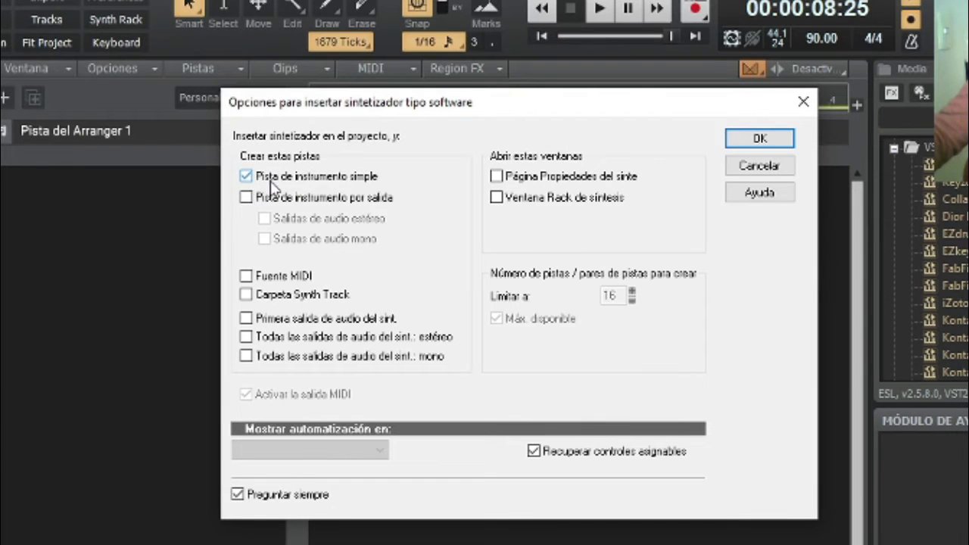
left_click(750, 145)
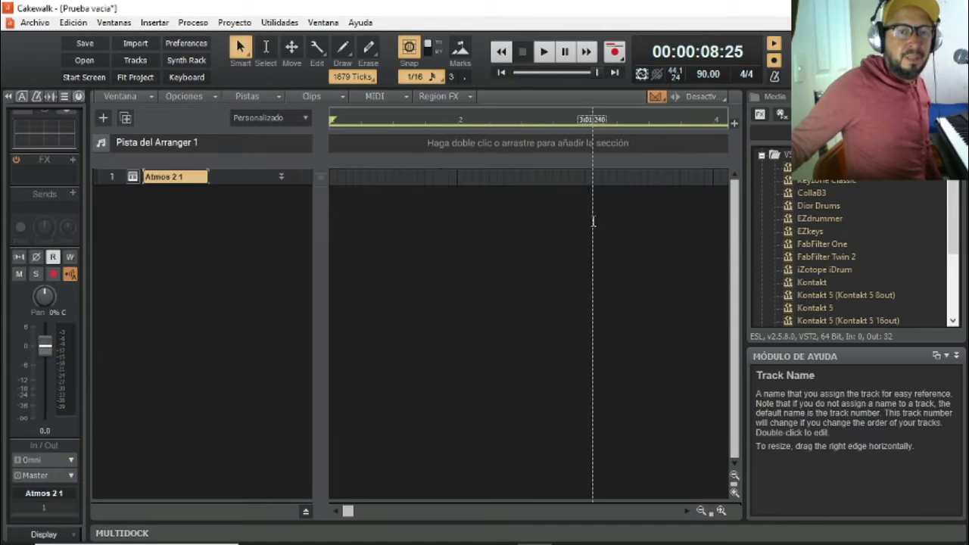
Expand the Atmos 2 track strip to show its controls and collapse the browser.
left_click(281, 177)
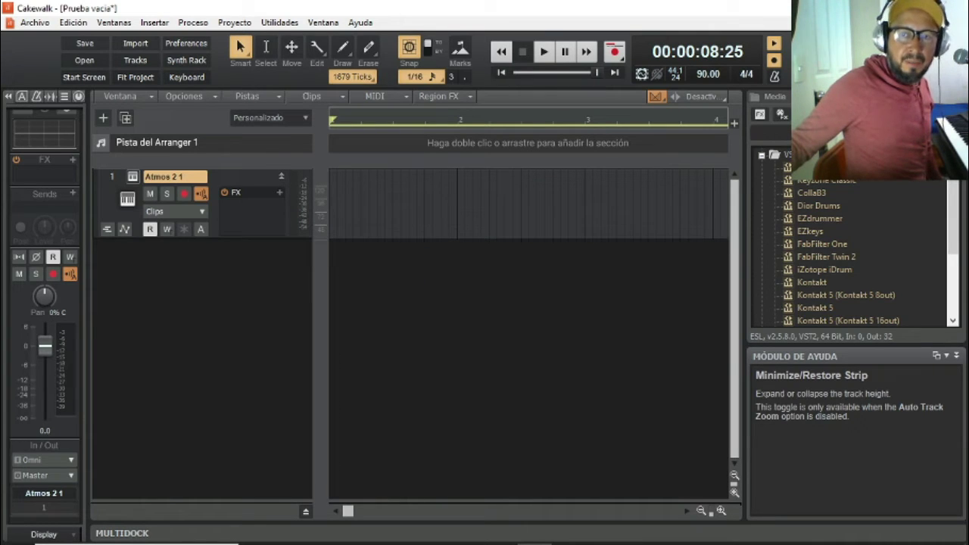
left_click(957, 96)
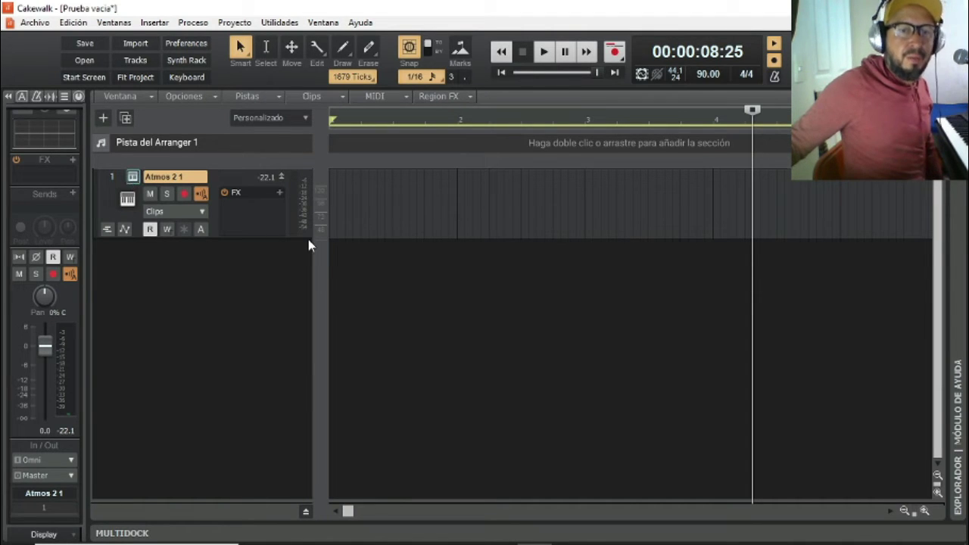
Audition Atmos 2 in its instrument window, lower ATMO LVL, raise PIANO LVL and close the window.
left_click_drag(361, 15, 541, 152)
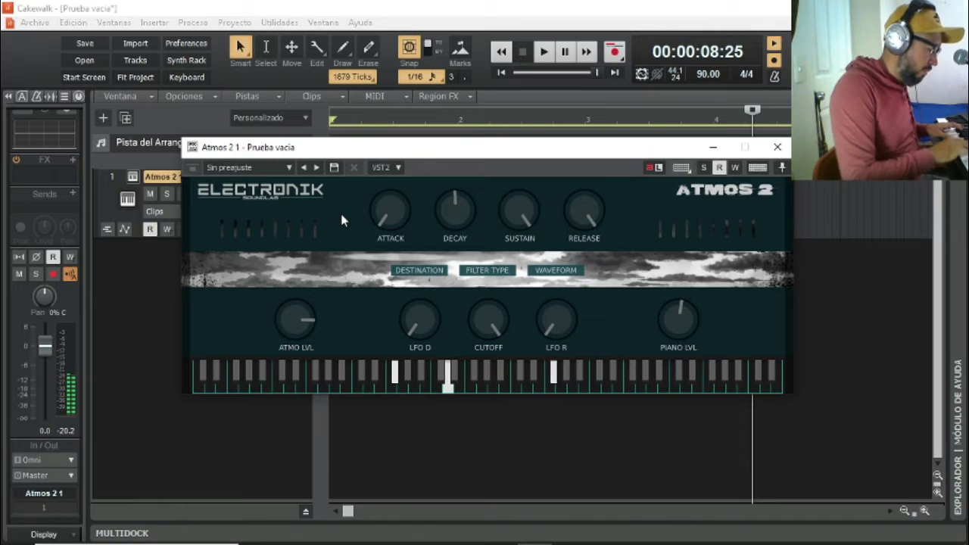
left_click(371, 386)
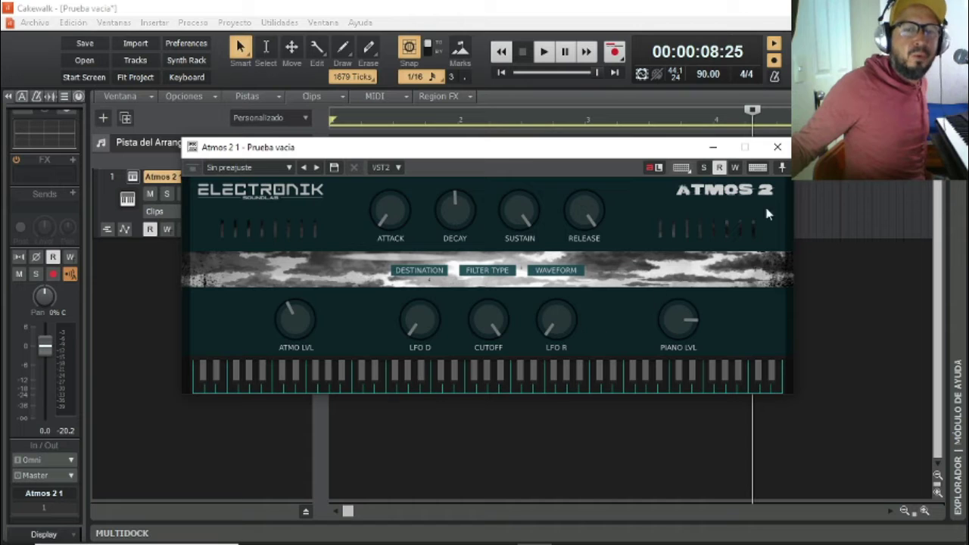
left_click(778, 149)
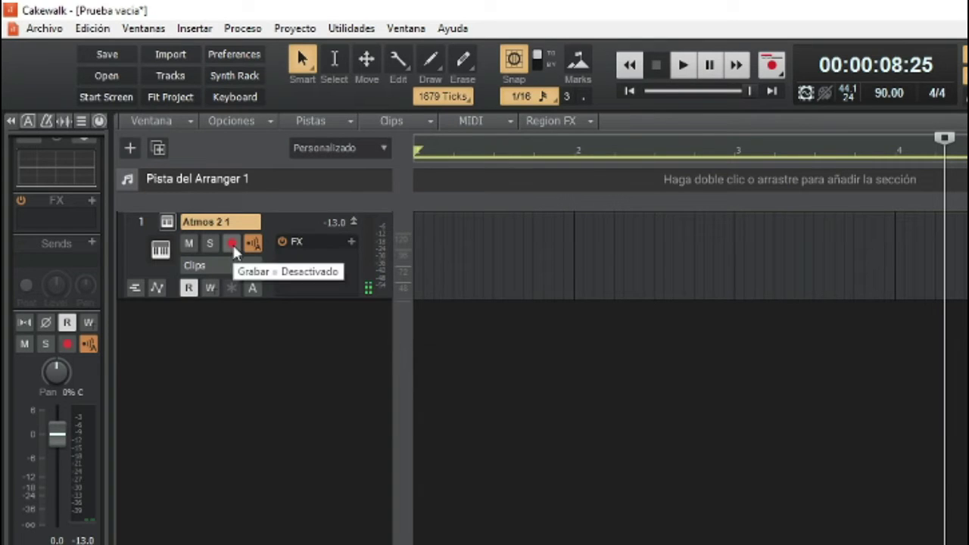
Arm the Atmos 2 track for recording and apply a 1-measure metronome count-in, with the click enabled for playback and recording.
left_click(231, 243)
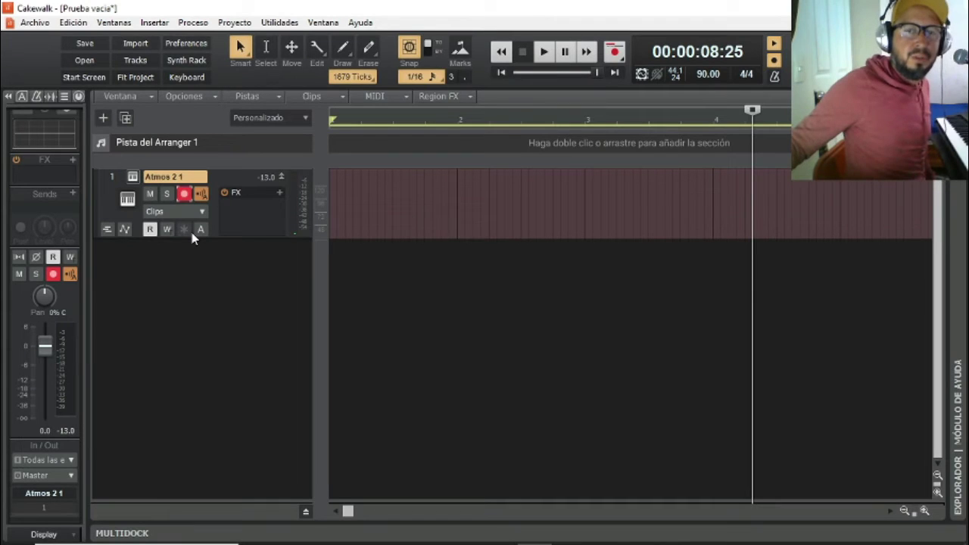
left_click(774, 79)
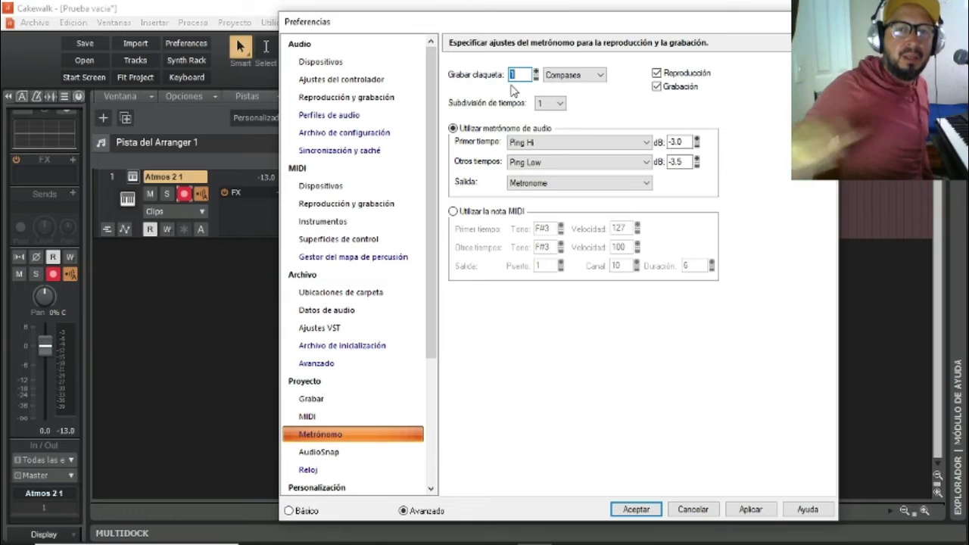
left_click(657, 87)
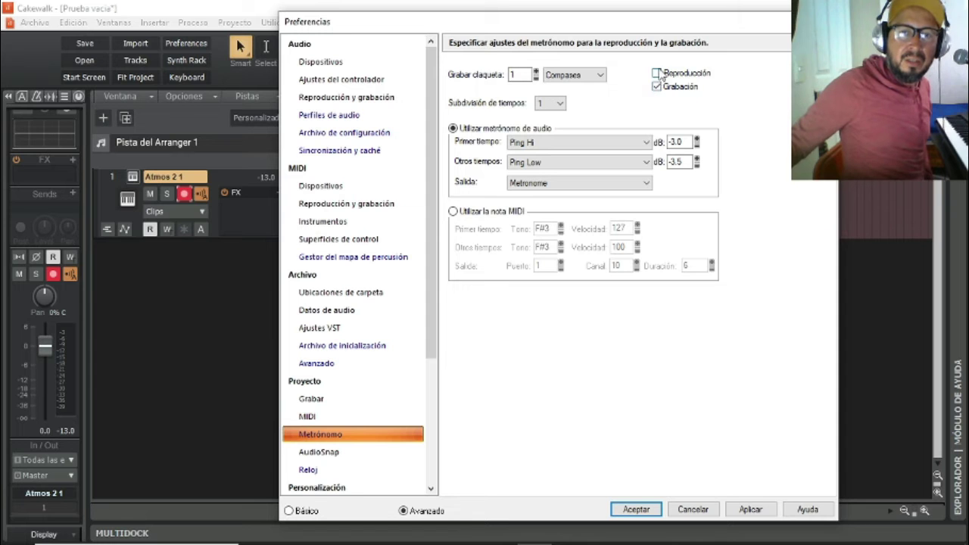
left_click(753, 509)
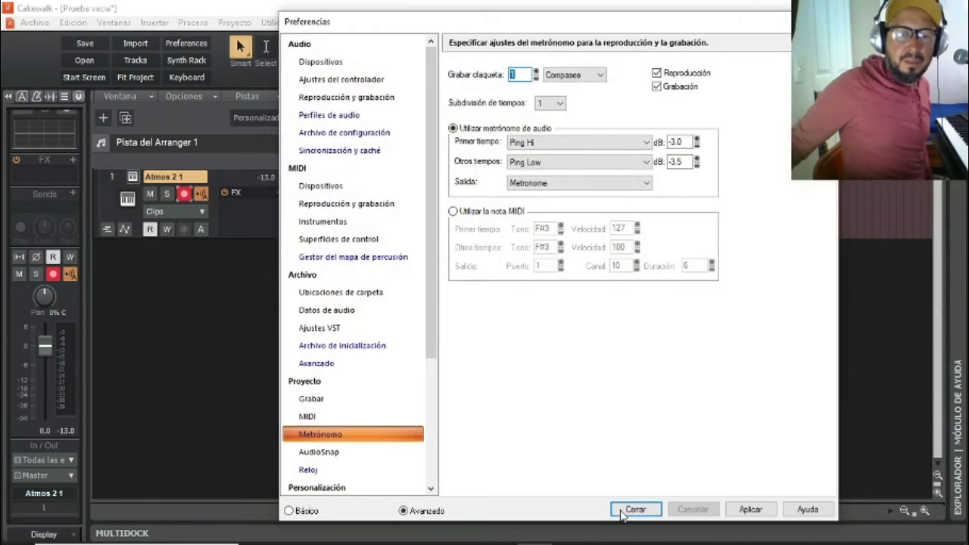
left_click(631, 510)
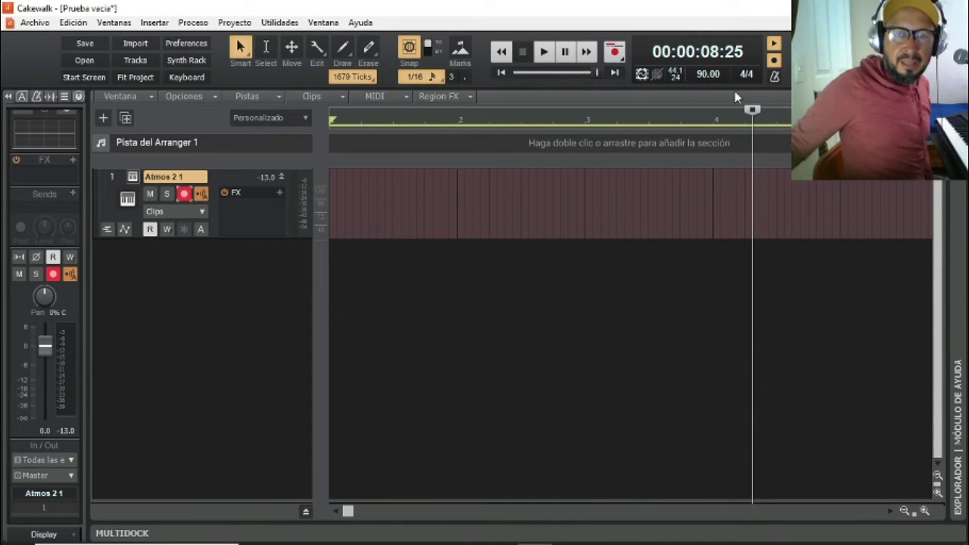
Move the playhead back to the project start at 00:00:00:00.
mouse_move(749, 112)
left_mouse_down()
mouse_move(329, 112)
mouse_move(460, 136)
mouse_move(588, 142)
left_mouse_up()
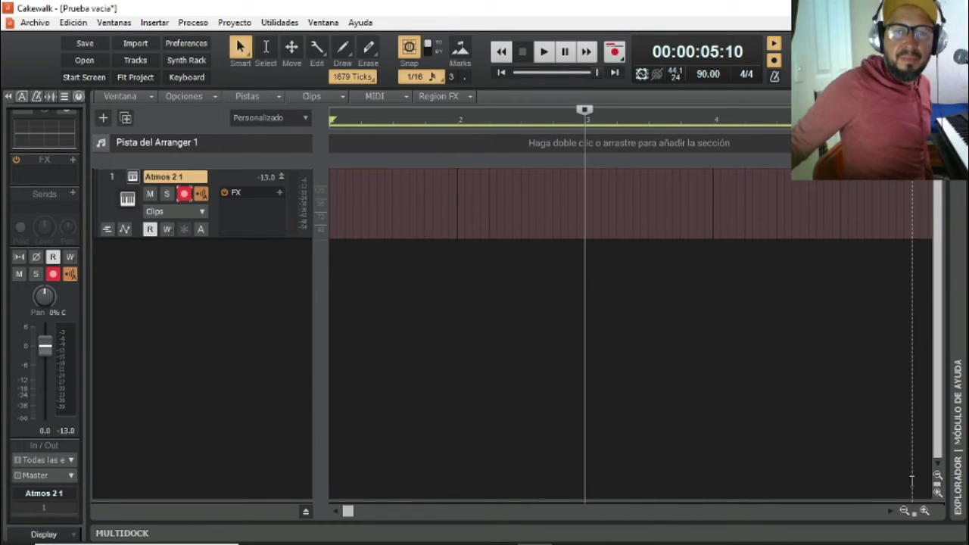
left_click(904, 511)
left_click(903, 511)
left_click(904, 511)
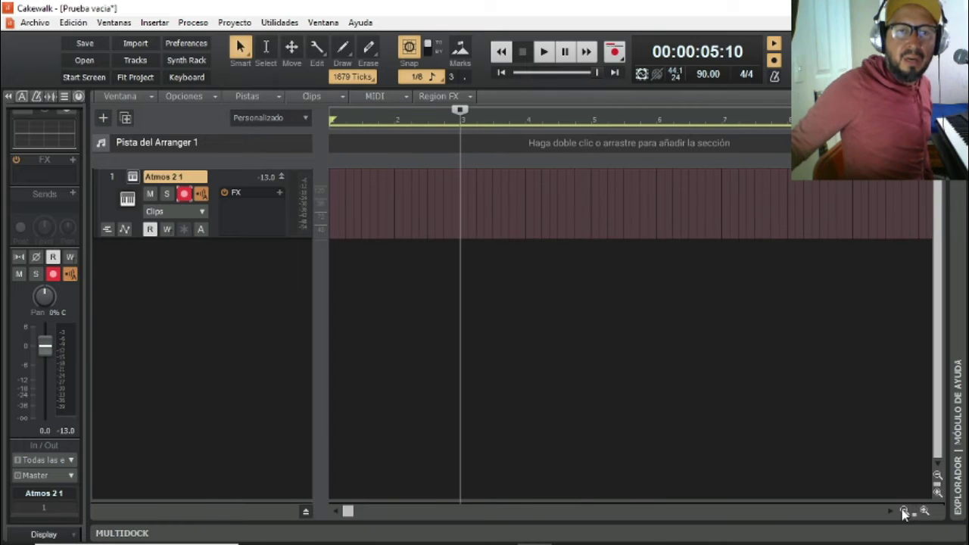
left_click_drag(461, 110, 326, 106)
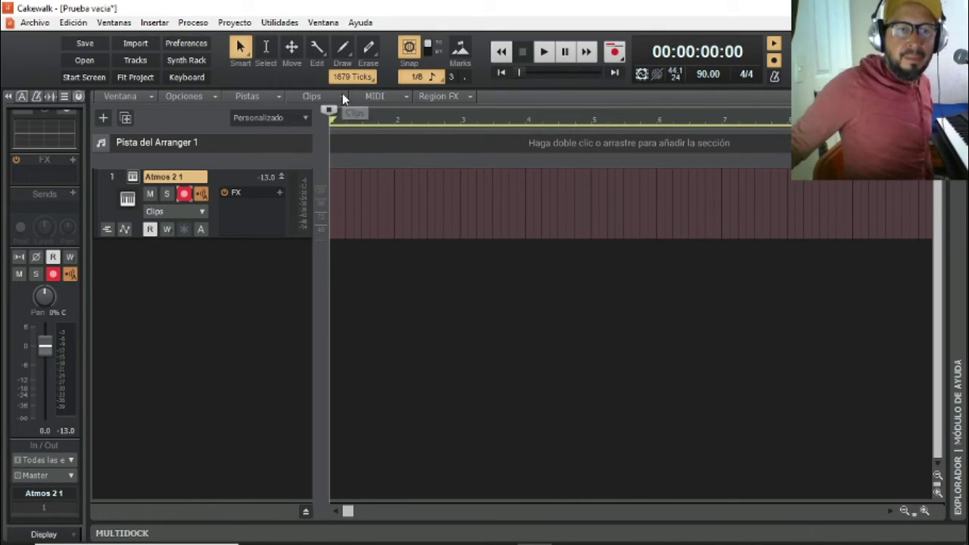
Record about five measures of chords on the Atmos 2 track and play the take back.
left_click(617, 57)
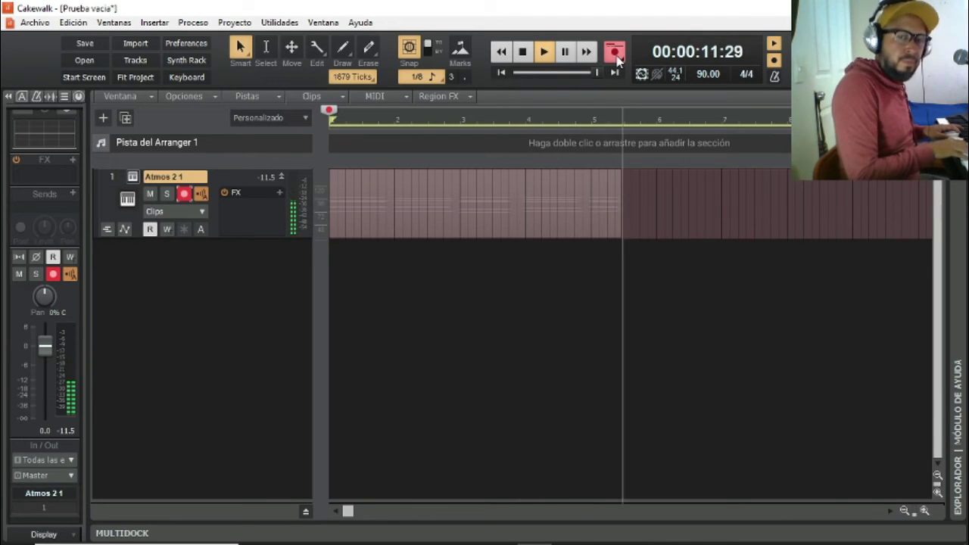
left_click(616, 58)
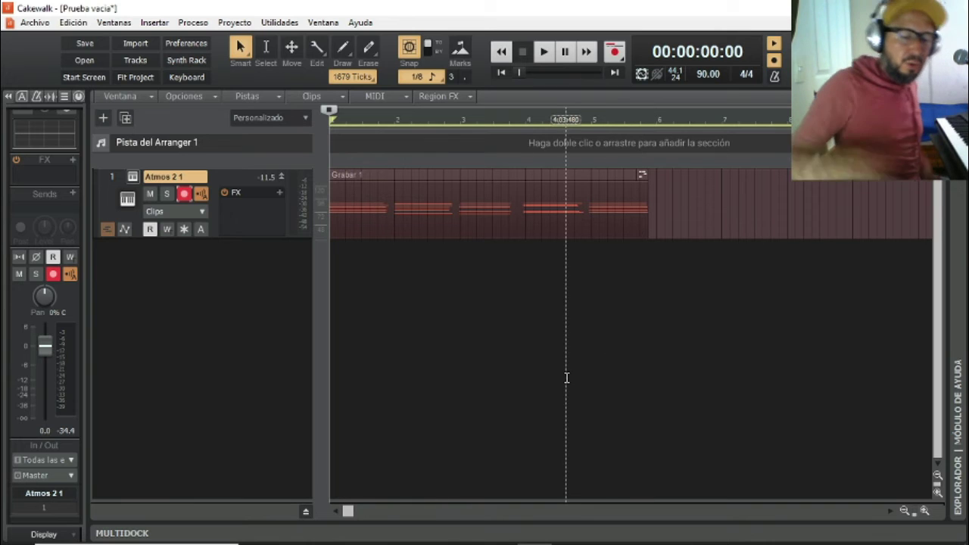
key("space")
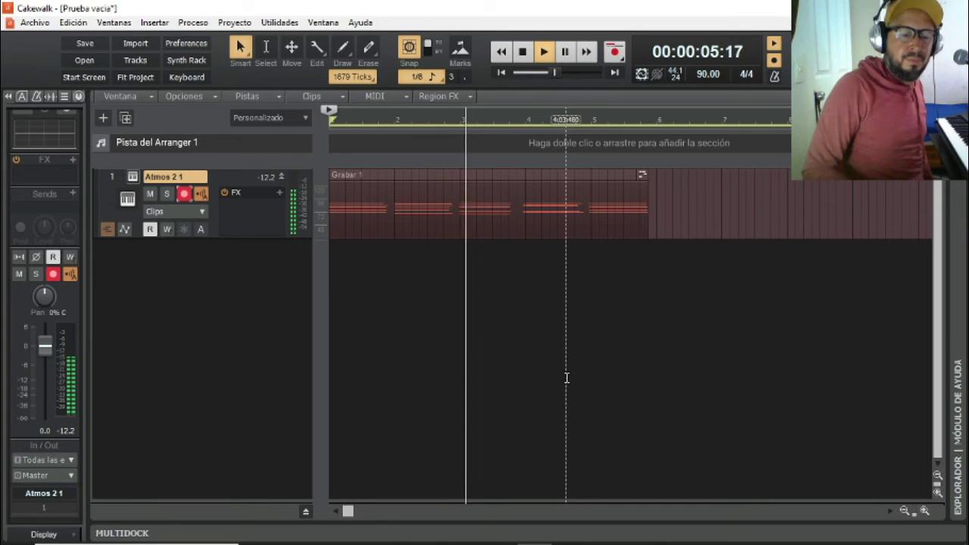
key("space")
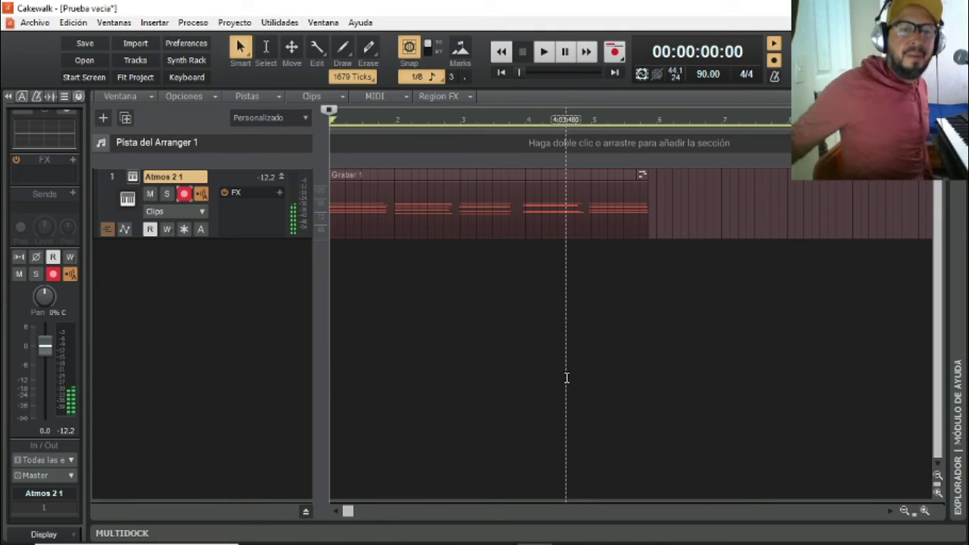
Activate the Move tool and open the recorded Atmos 2 clip in the Piano Roll.
key("F7")
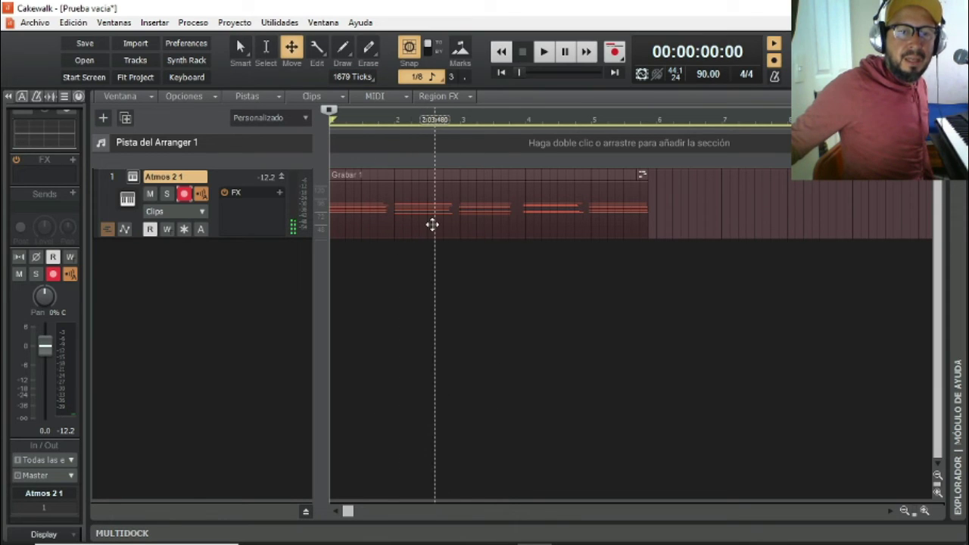
double_click(432, 223)
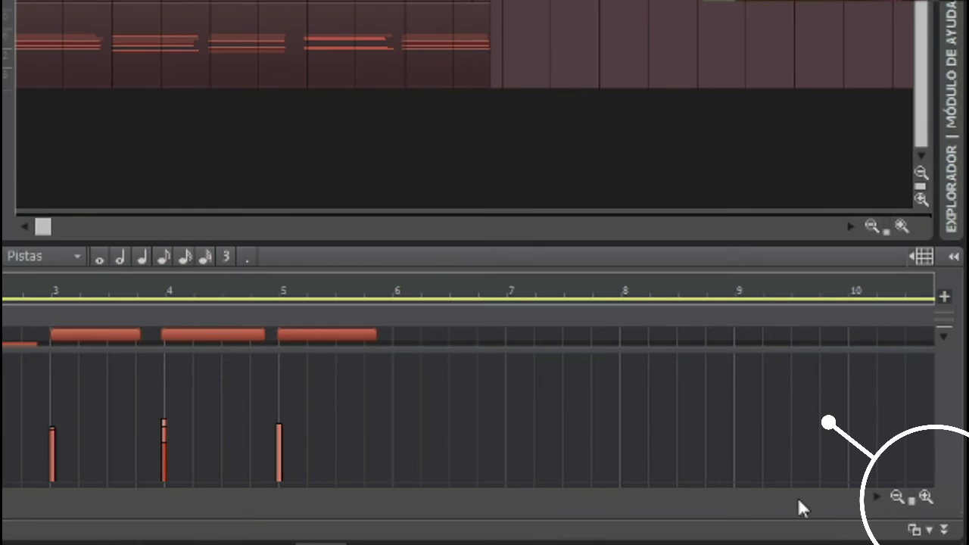
Undock the MultiDock holding the Piano Roll into a floating window and maximize it.
left_click(916, 530)
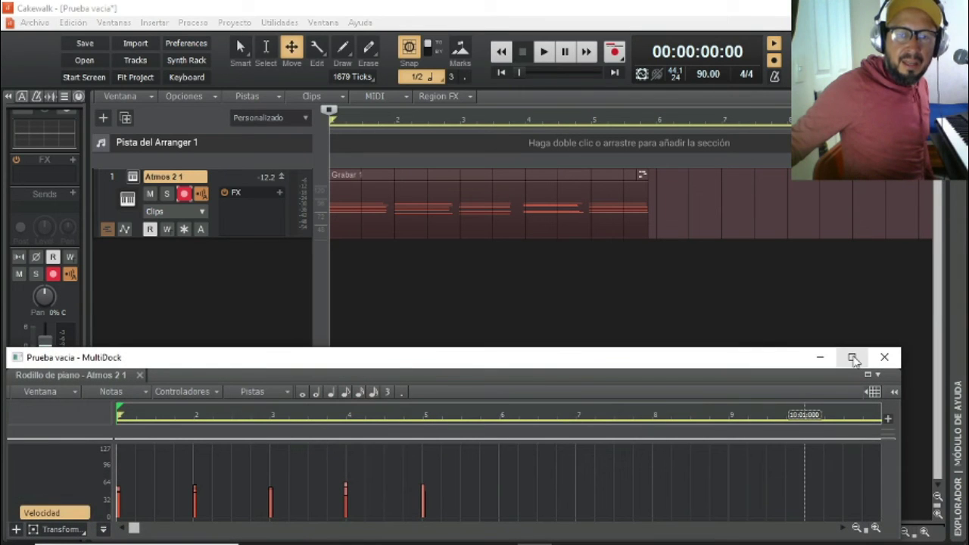
left_click(853, 358)
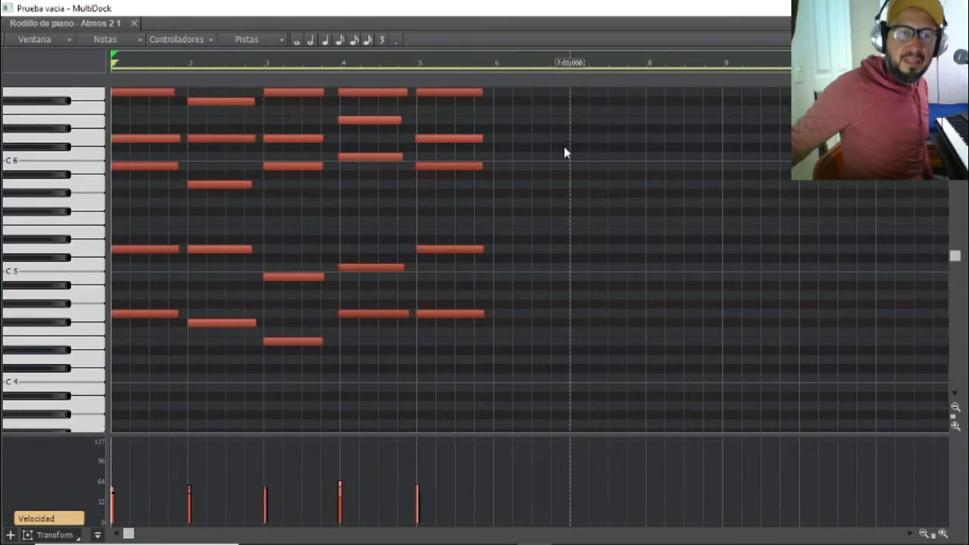
Move the F#6 note at measure 2 to start at 2:01:000, and close the floating Piano Roll window.
scroll(612, 285, "up", 1)
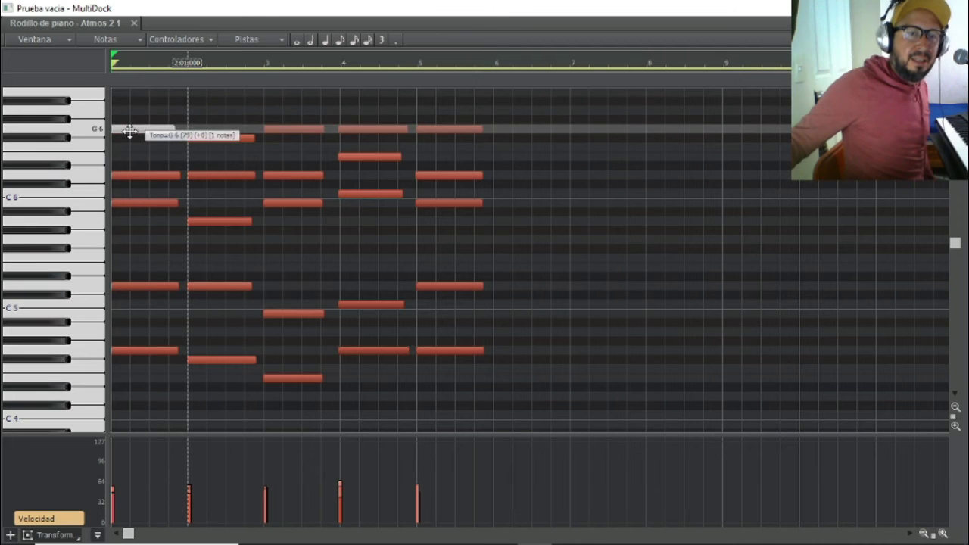
mouse_move(194, 139)
left_mouse_down()
mouse_move(197, 98)
mouse_move(190, 148)
mouse_move(191, 140)
left_mouse_up()
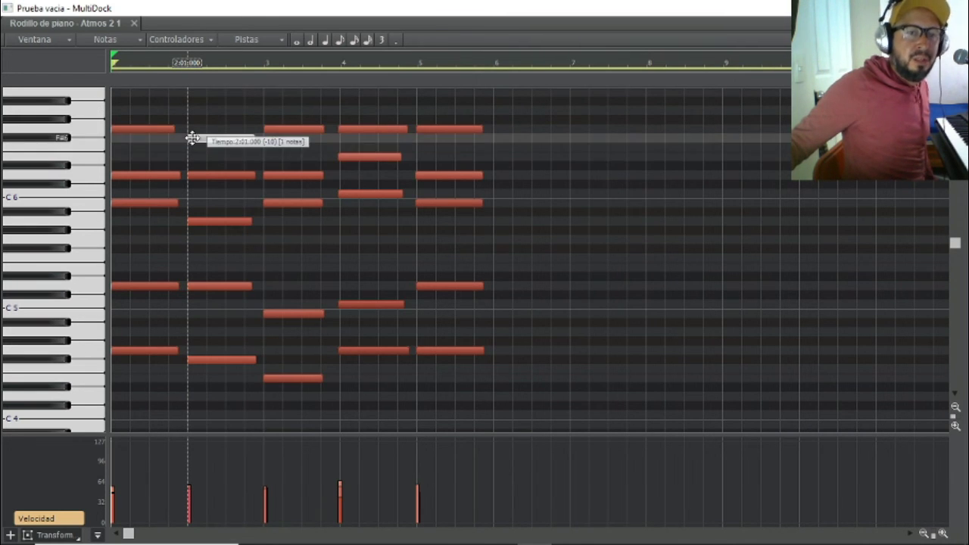
mouse_move(255, 143)
left_mouse_down()
mouse_move(283, 141)
mouse_move(254, 141)
left_mouse_up()
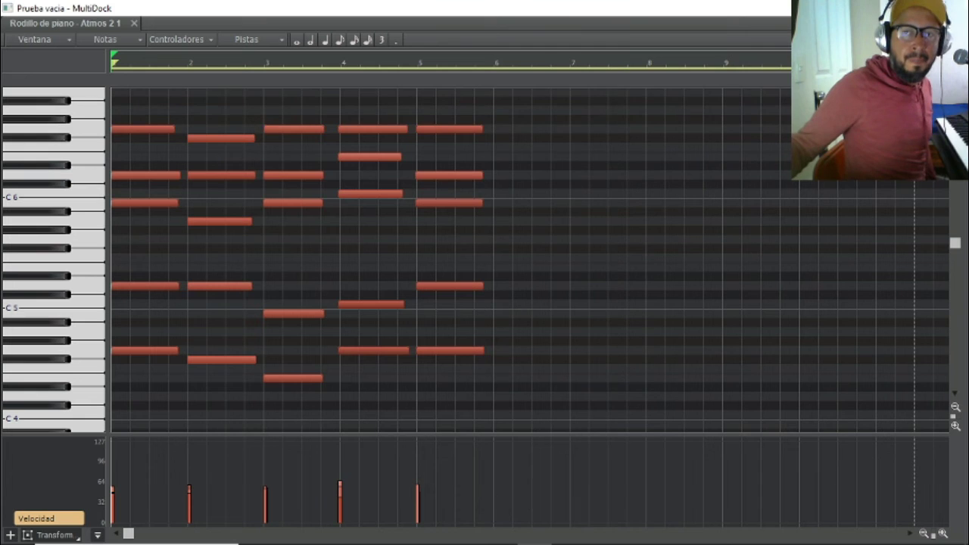
left_click(954, 9)
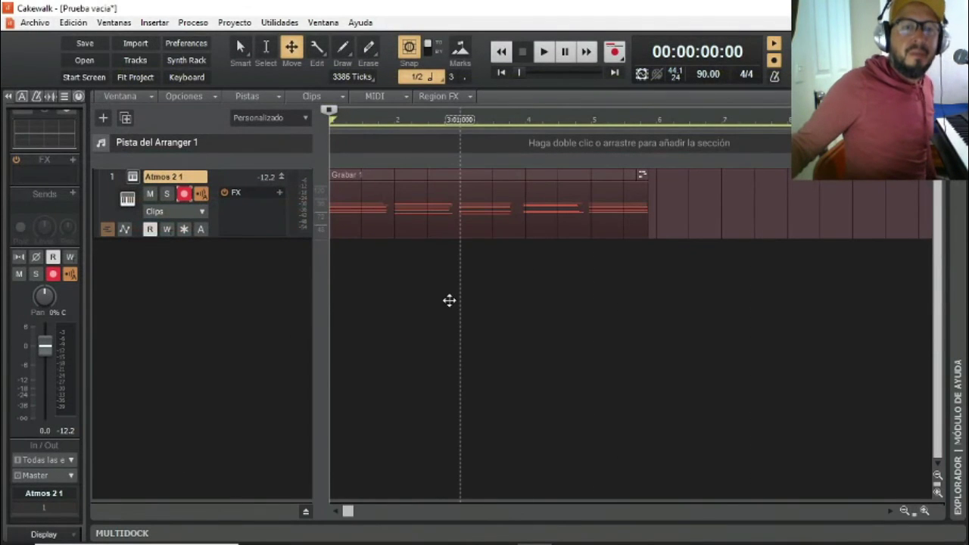